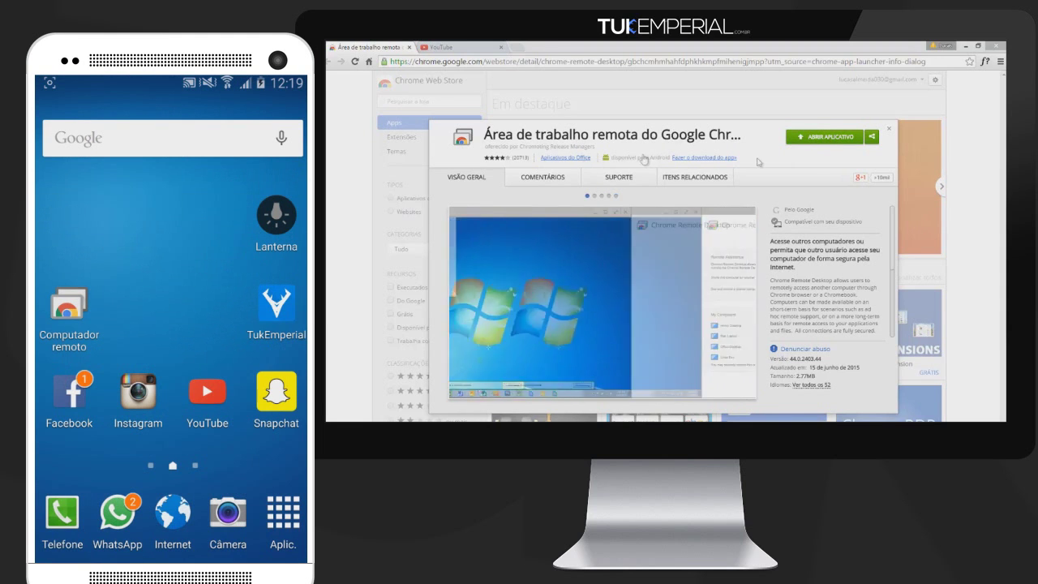
# Launch Chrome Remote Desktop from its Web Store page, reposition its window, and authorize extended access
pyautogui.scroll(-10, 783, 188)
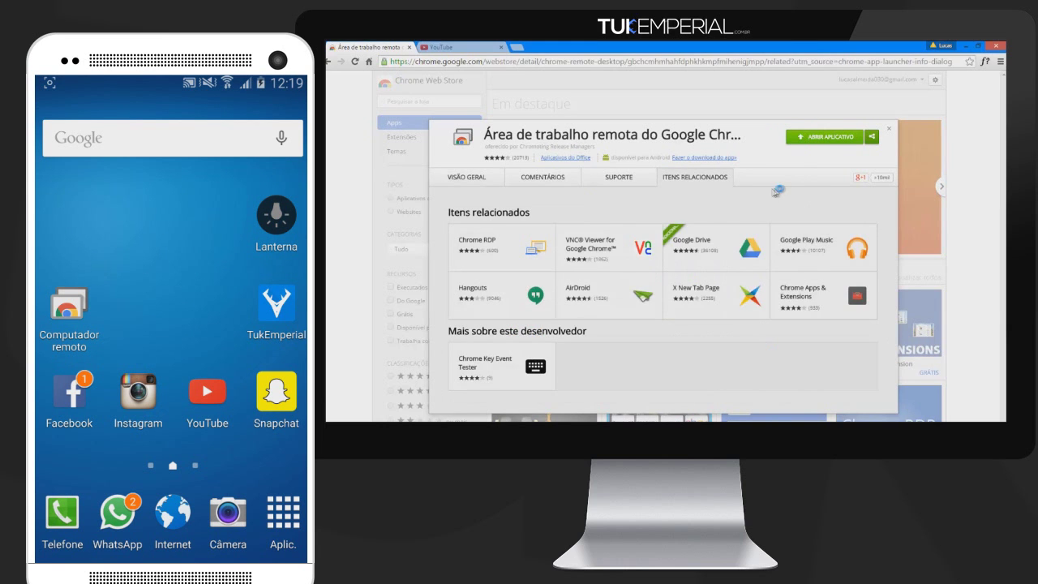
pyautogui.click(965, 46)
pyautogui.moveTo(701, 123); pyautogui.dragTo(640, 118)
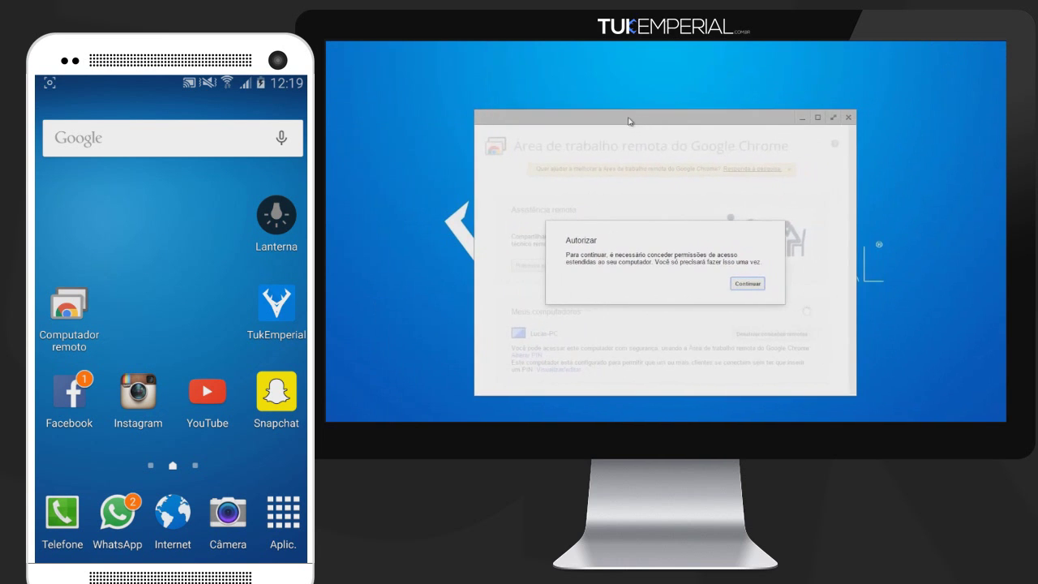
pyautogui.click(749, 283)
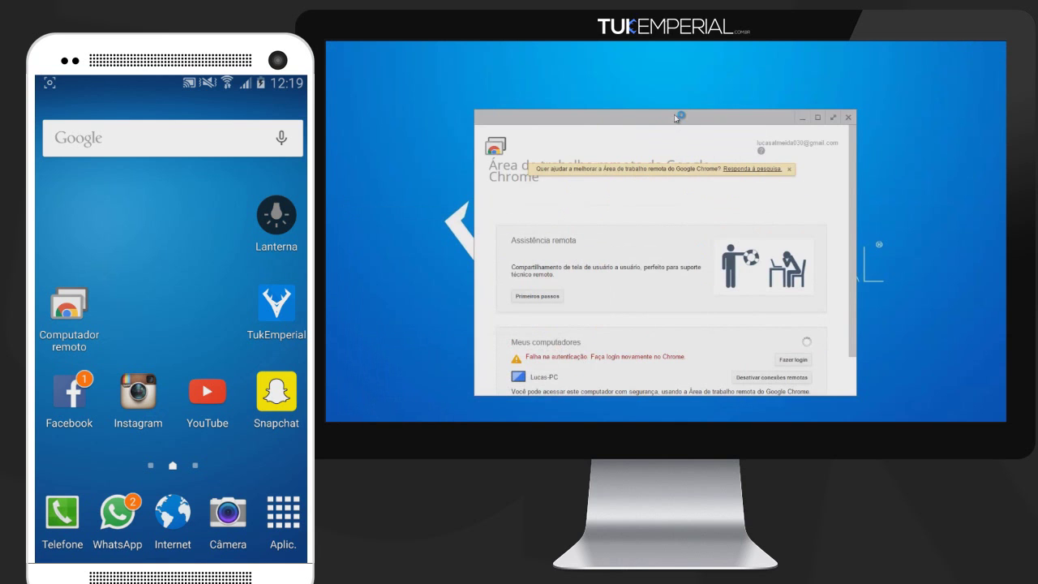
pyautogui.moveTo(679, 118); pyautogui.dragTo(677, 107)
pyautogui.scroll(-1, 848, 227)
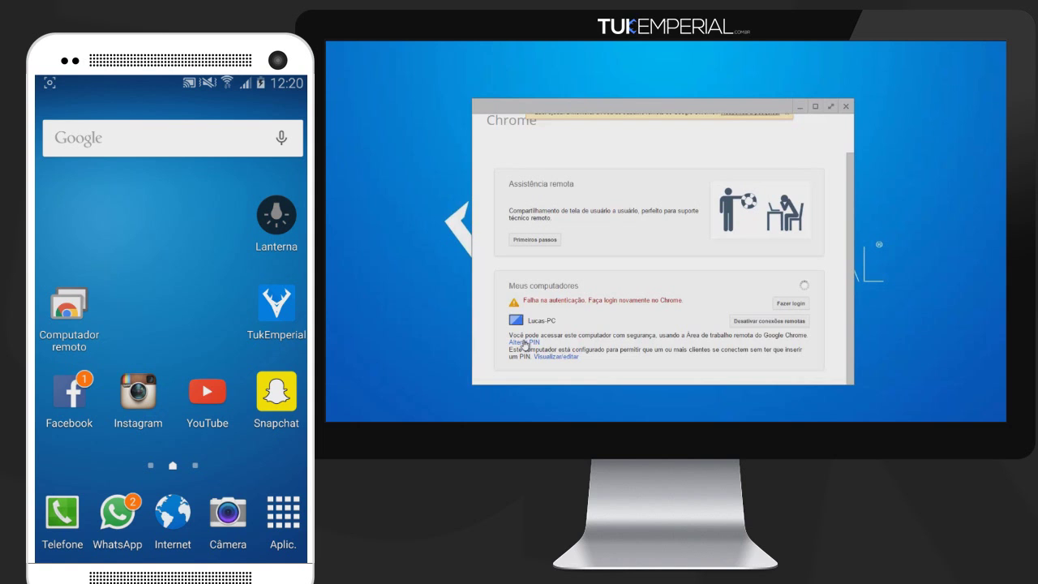
# On the phone, open the Computador remoto app and connect to the PC under Meus computadores
pyautogui.click(68, 304)
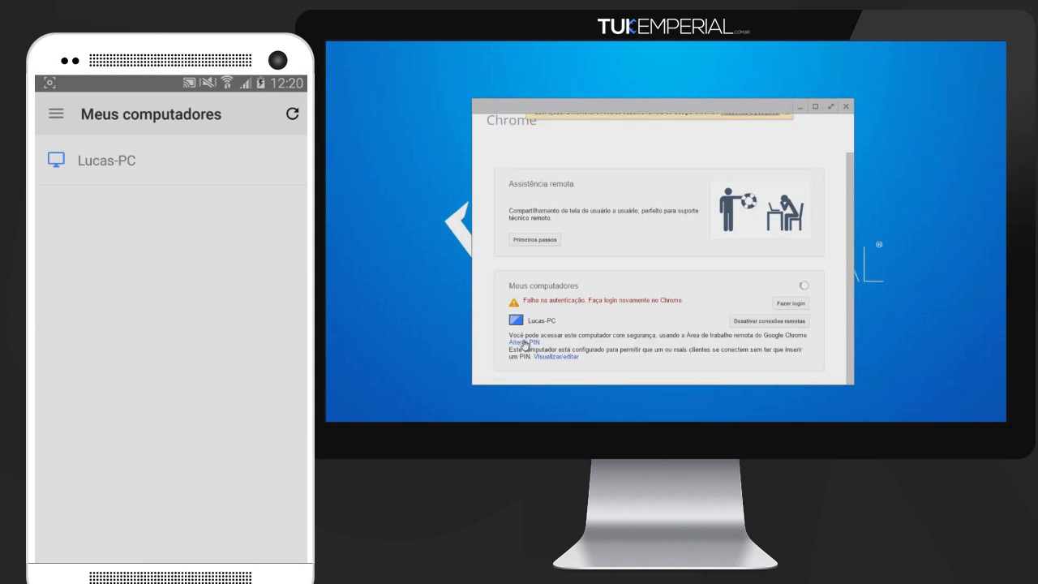
pyautogui.click(56, 114)
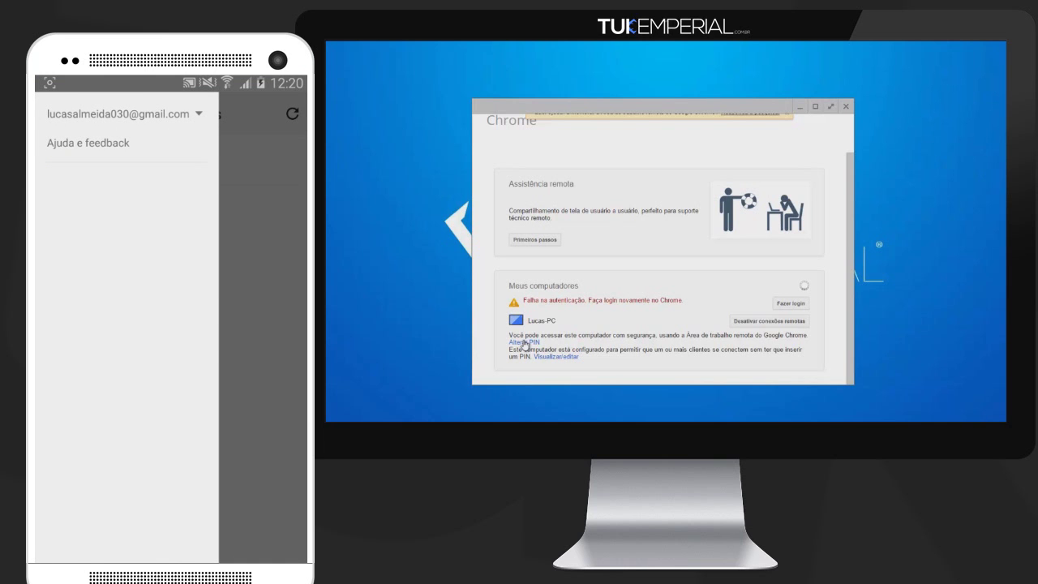
pyautogui.click(263, 324)
pyautogui.click(213, 160)
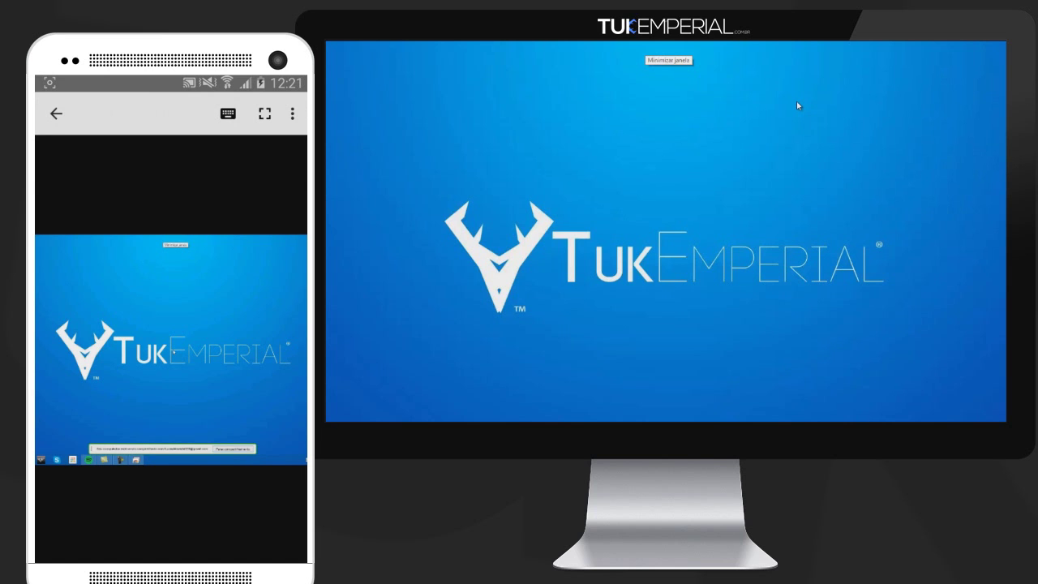
# Show the phone's on-screen keyboard and restore the minimized Chrome window on the PC
pyautogui.click(228, 113)
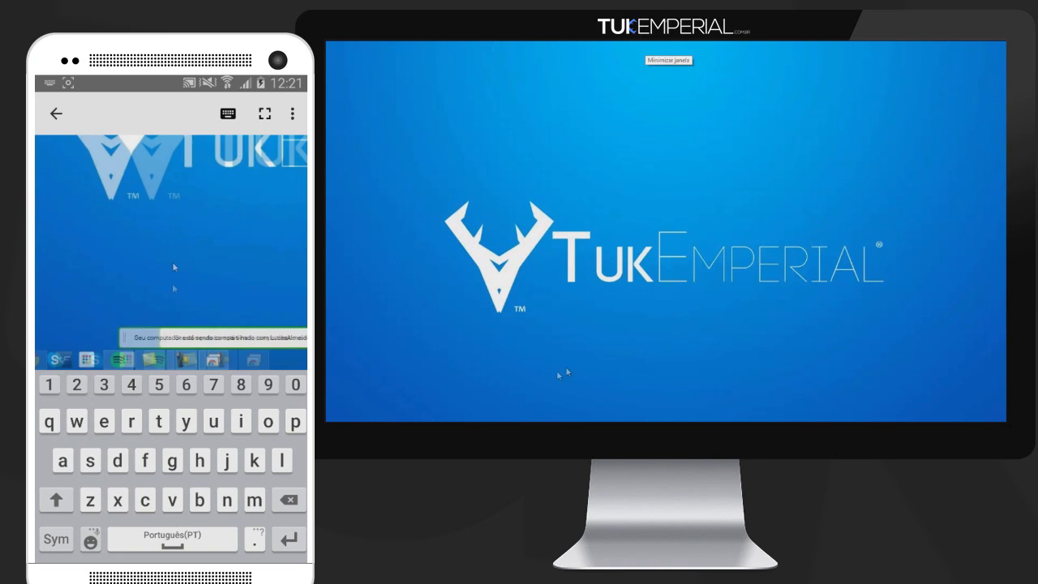
pyautogui.click(42, 360)
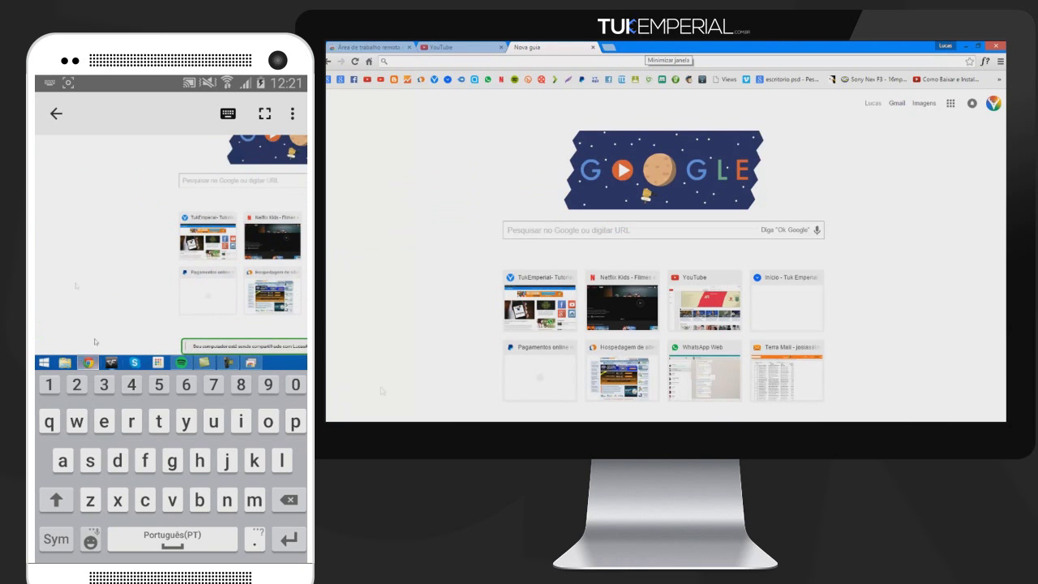
# Switch to the YouTube tab and open the signed-in account's channel via Meu canal
pyautogui.click(470, 49)
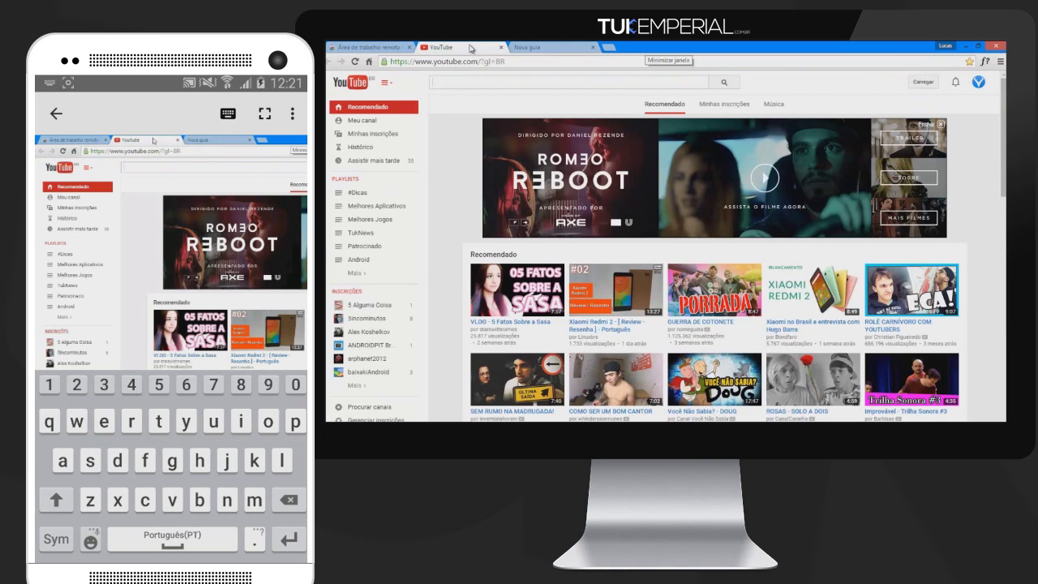
pyautogui.click(378, 122)
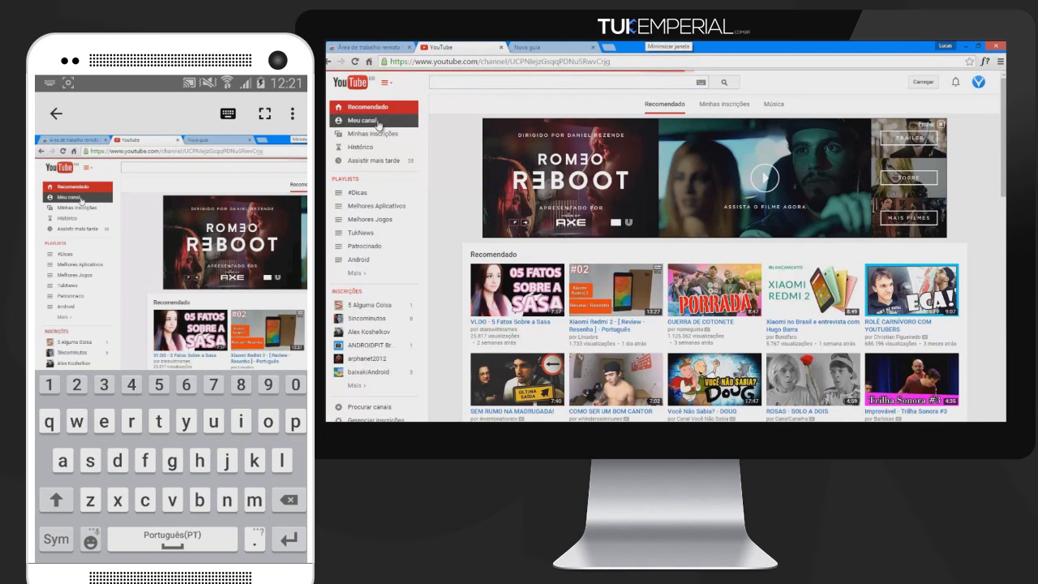